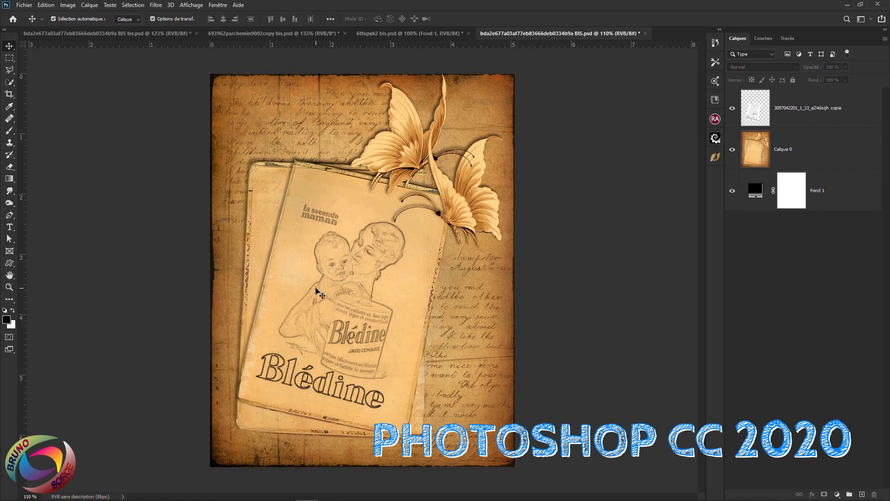
Step: Examine the finished parchment drawings in the open documents, isolating their source image layers to compare them with the sketch effect
left_click(77, 35)
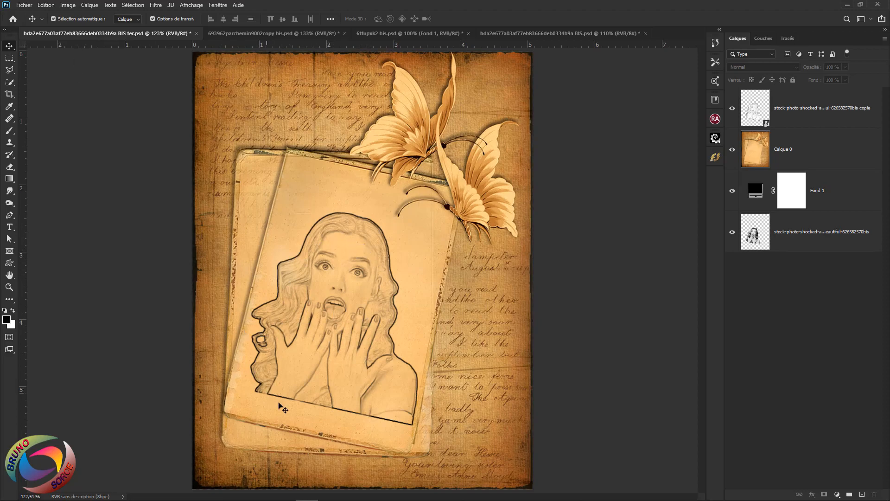
left_click(733, 233, "alt")
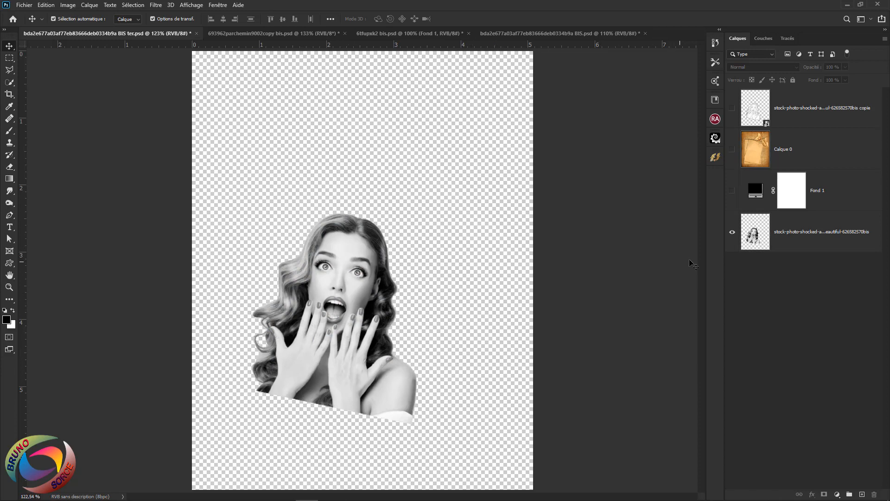
left_click(732, 232, "alt")
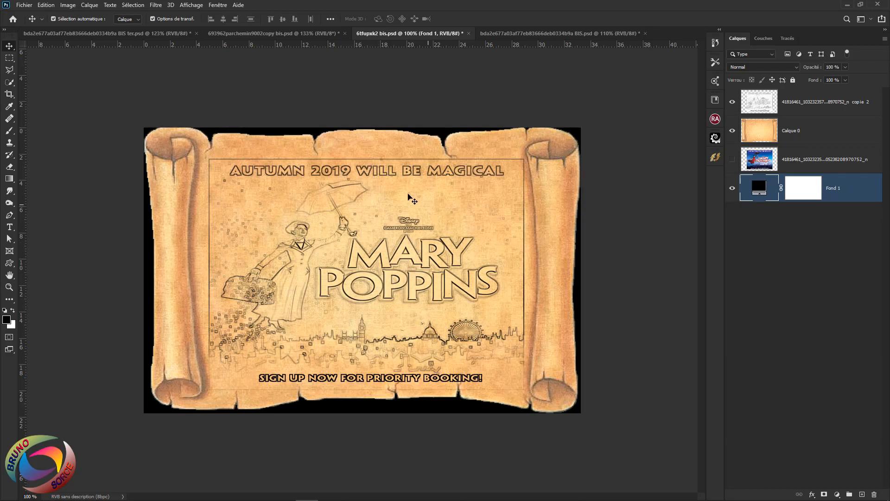
left_click(732, 160, "alt")
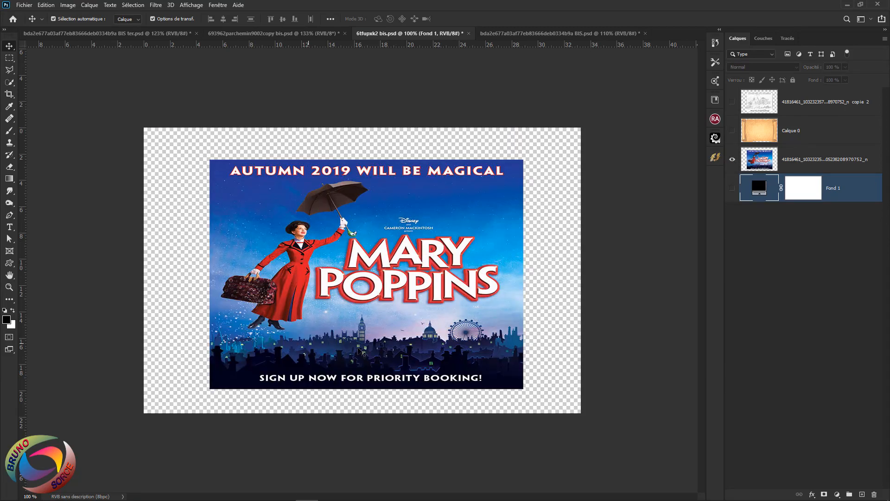
left_click(732, 160, "alt")
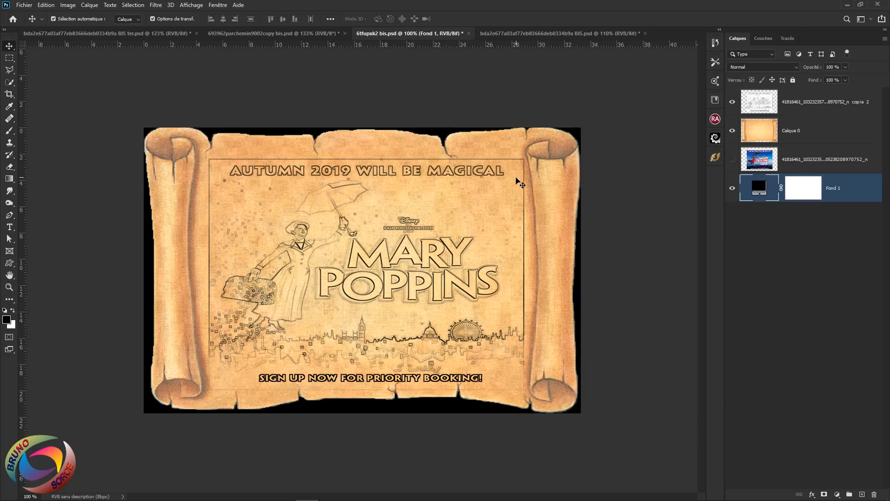
left_click(526, 33)
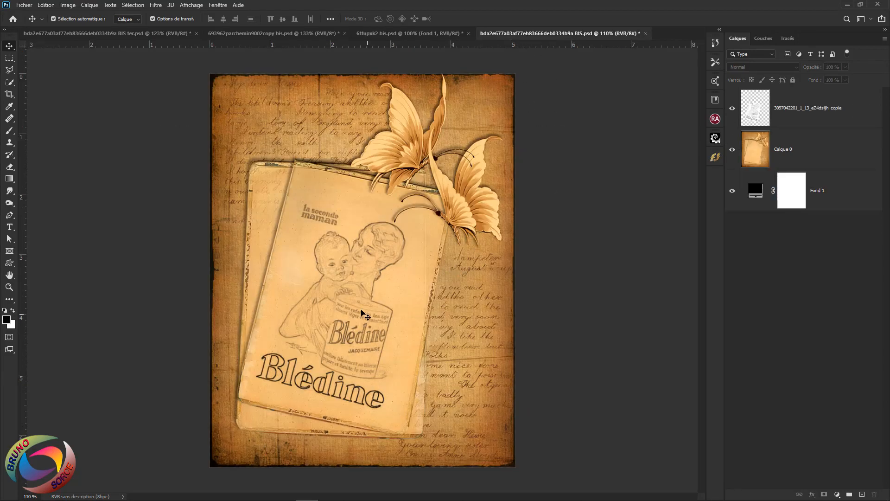
left_click(273, 34)
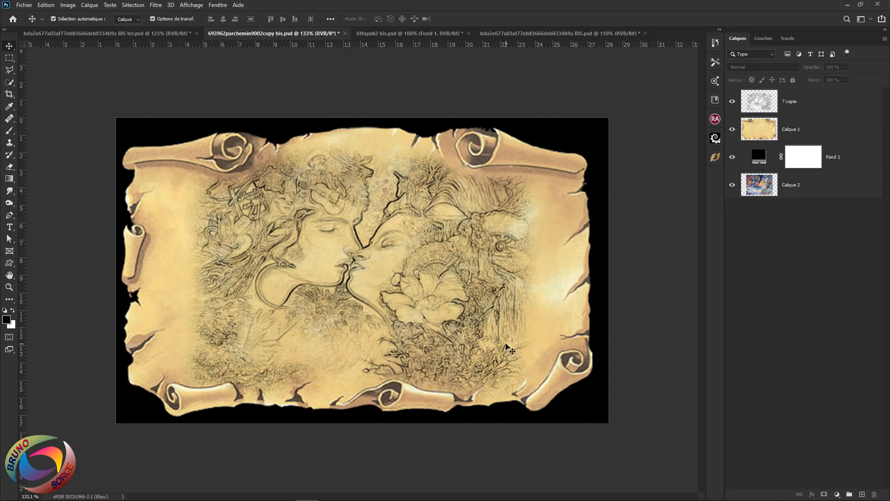
left_click(732, 186, "alt")
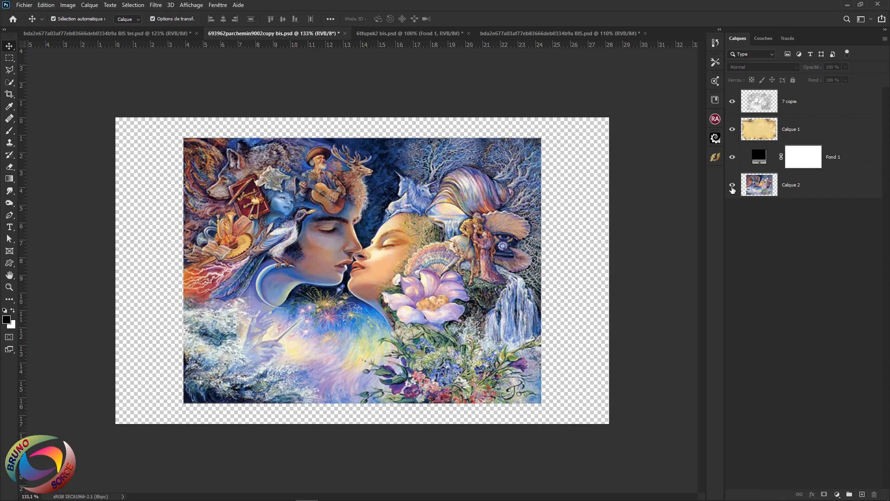
left_click(732, 186, "alt")
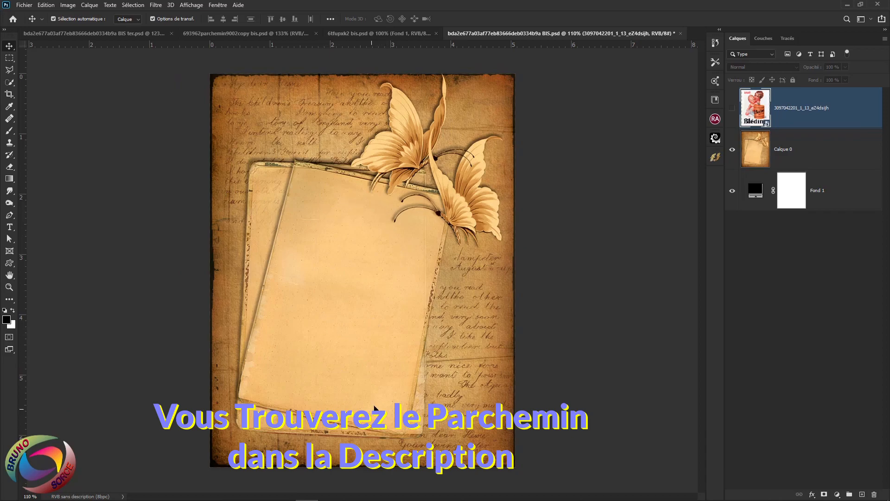
Step: Show the Blédine poster layer, scale it to about 26% and rotate it about 12.8° to match the tilted parchment sheet
left_click(732, 108)
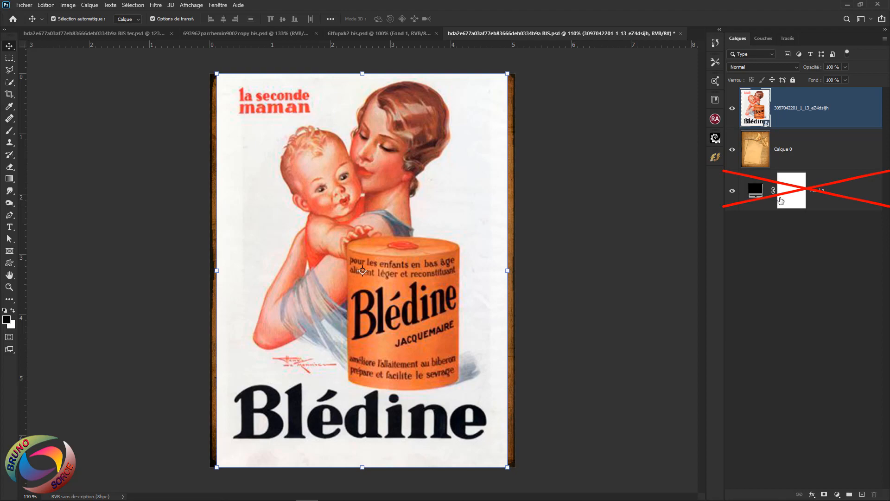
key("ctrl+t")
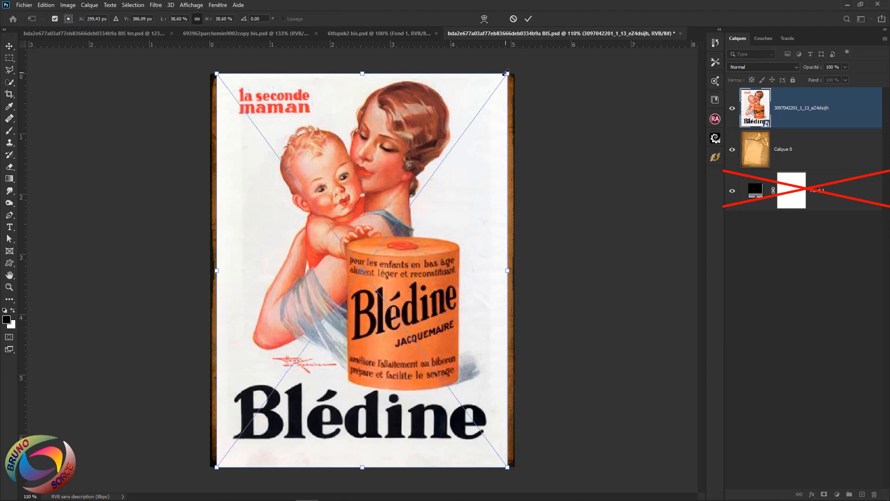
left_click_drag(506, 73, 455, 217)
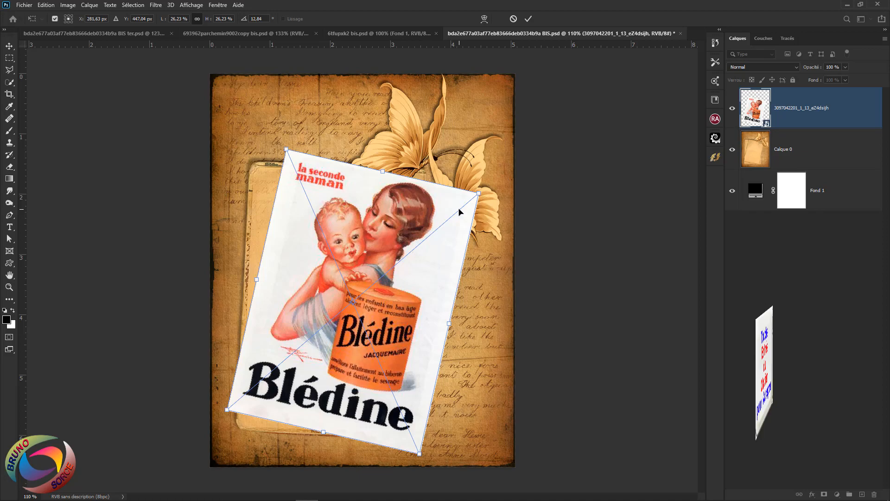
key("Return")
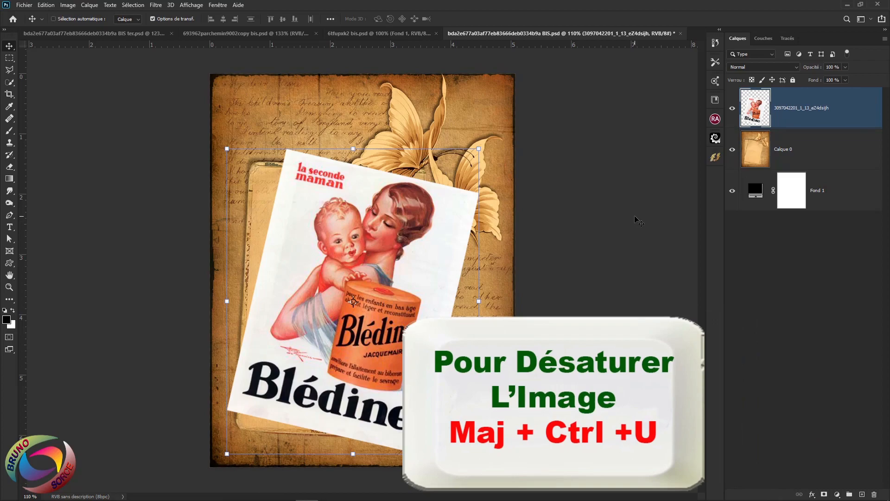
Step: Desaturate the poster layer and duplicate it
key("ctrl+shift+u")
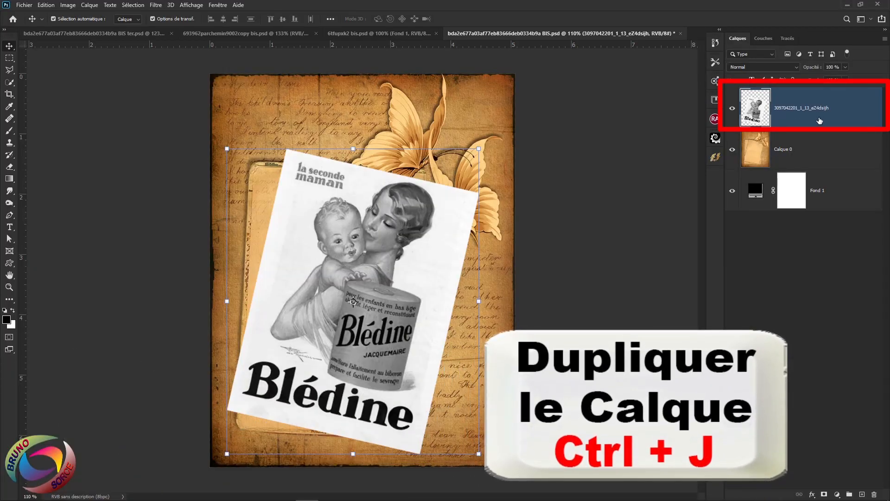
key("ctrl+j")
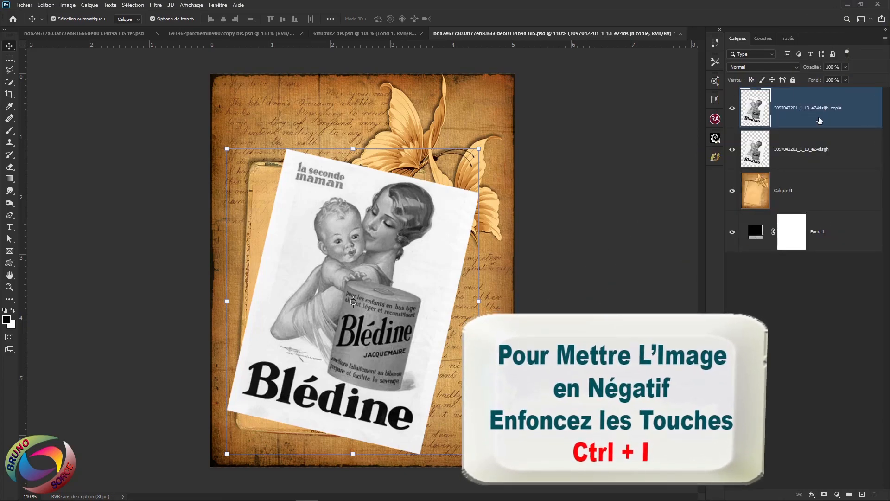
Step: Invert the duplicated poster layer to a negative and set its blend mode to Densité linéaire - (Ajout)
key("ctrl+i")
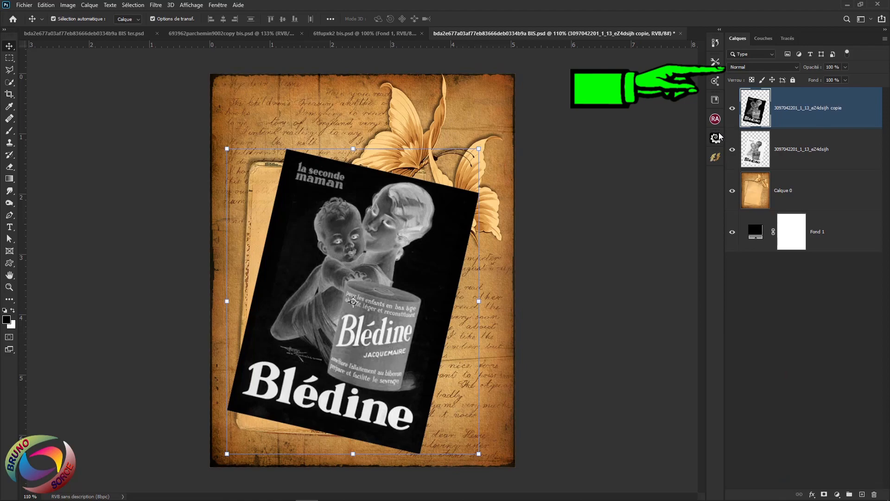
left_click(756, 68)
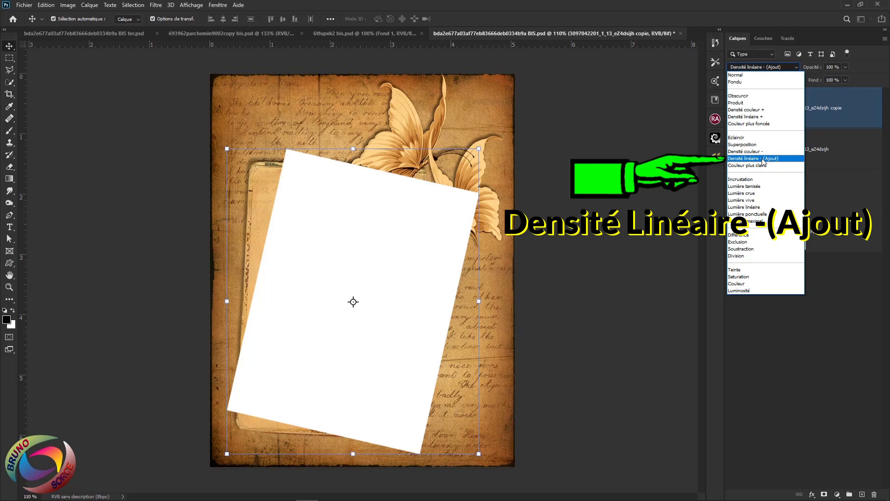
left_click(762, 159)
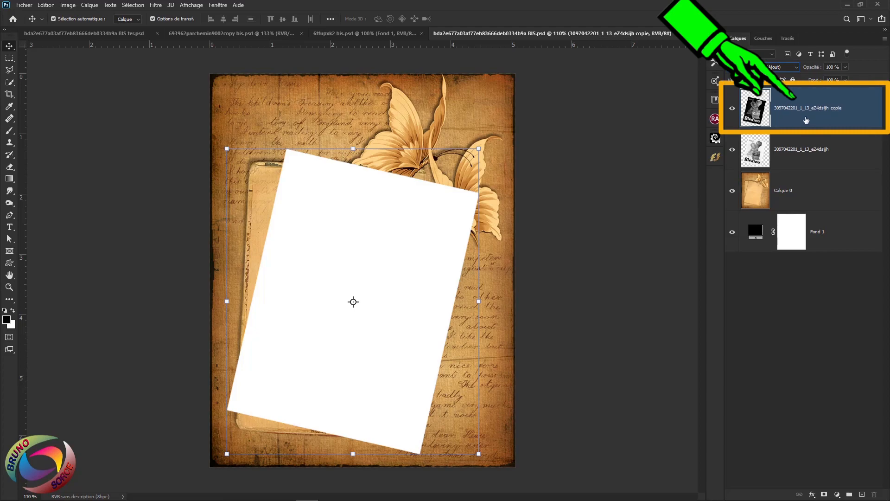
Step: Convert the inverted poster copy to a smart object and open the Minimum filter for it
right_click(805, 120)
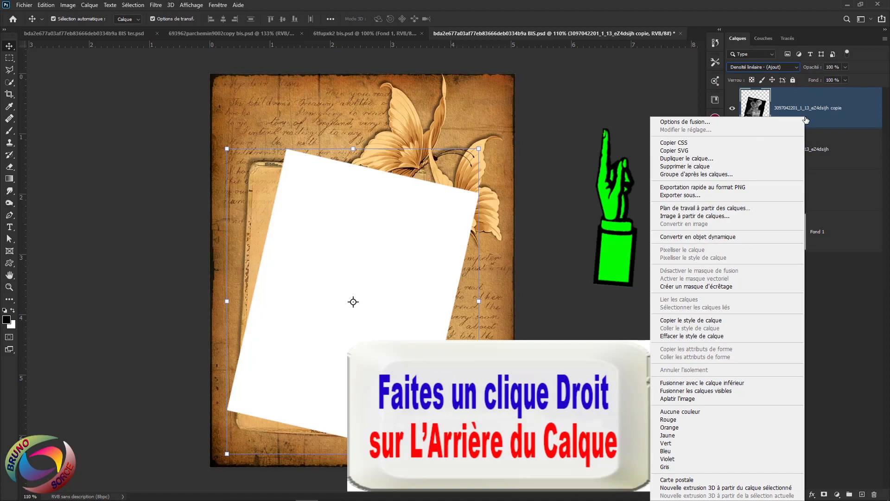
left_click(671, 237)
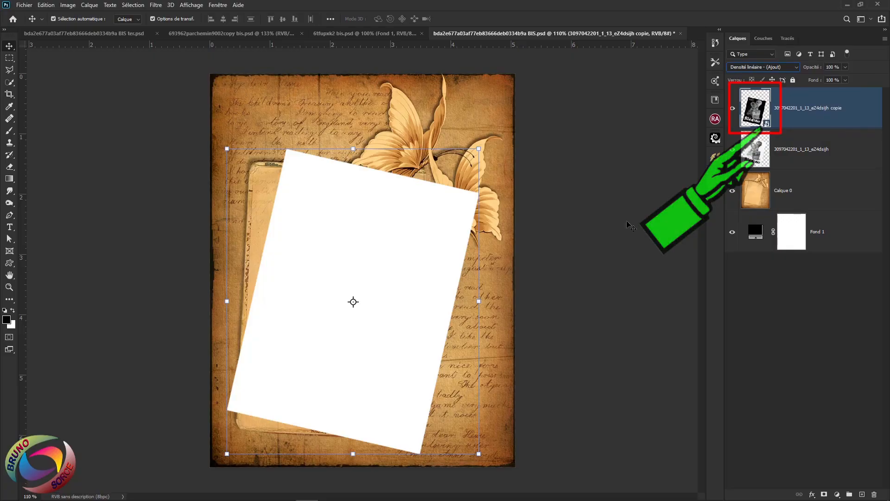
left_click(155, 5)
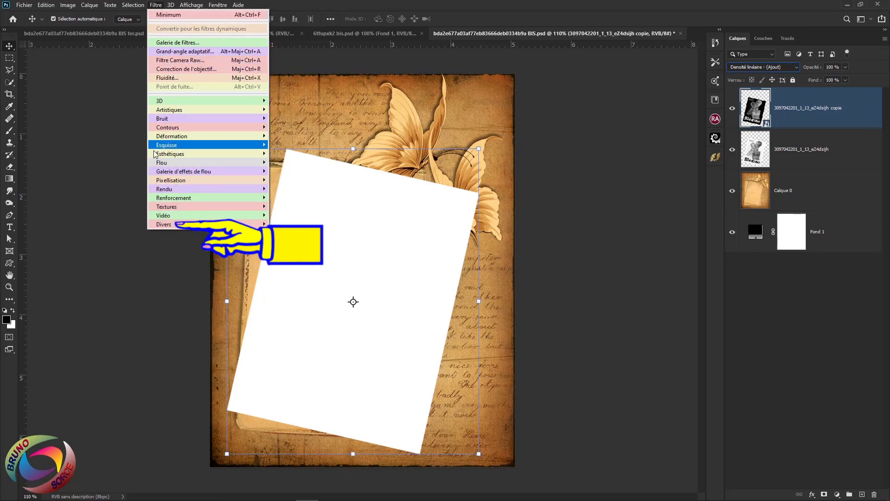
mouse_move(161, 225)
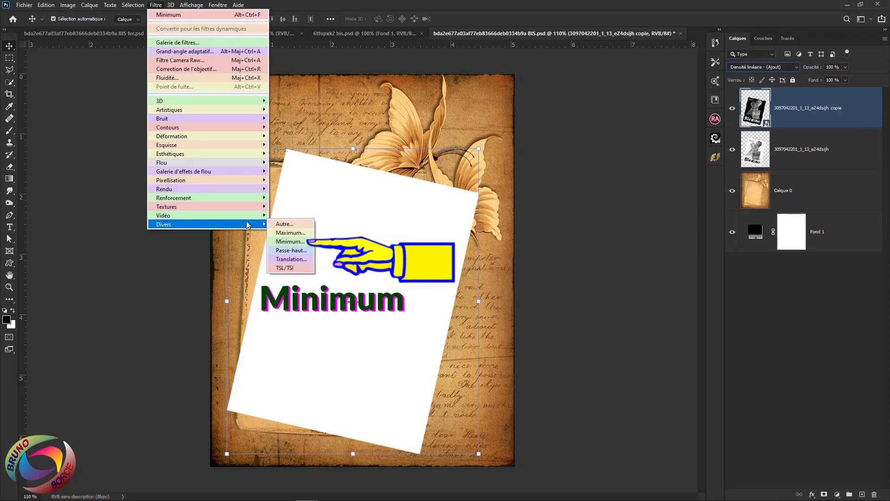
left_click(285, 242)
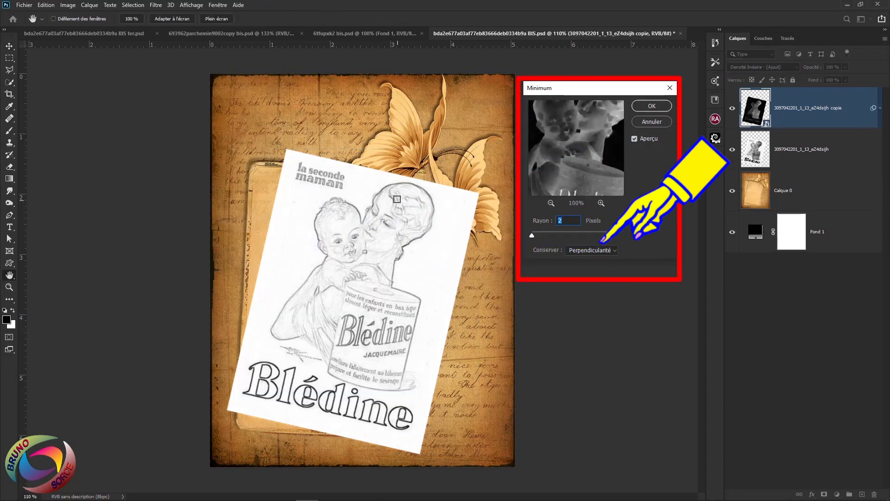
Step: Try the Arrondi option and a much larger radius in the Minimum filter, with Perpendicularité chosen again for the radius test
left_click(592, 251)
left_click(600, 252)
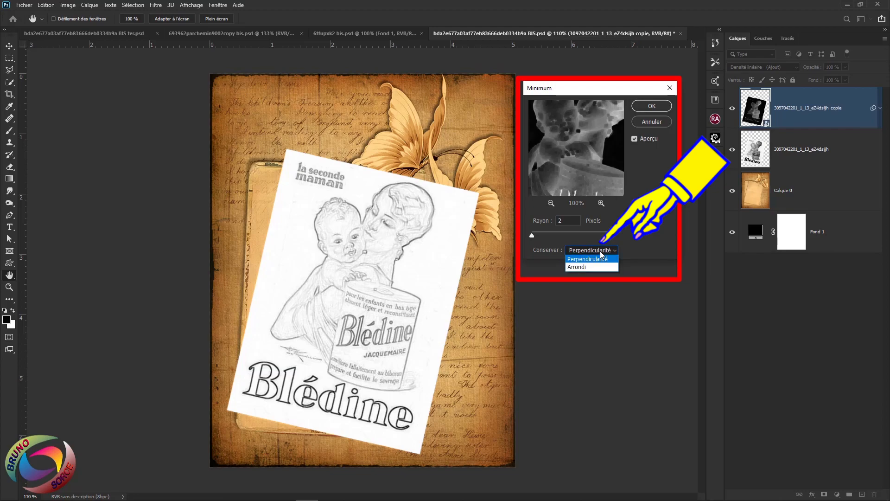
left_click(577, 268)
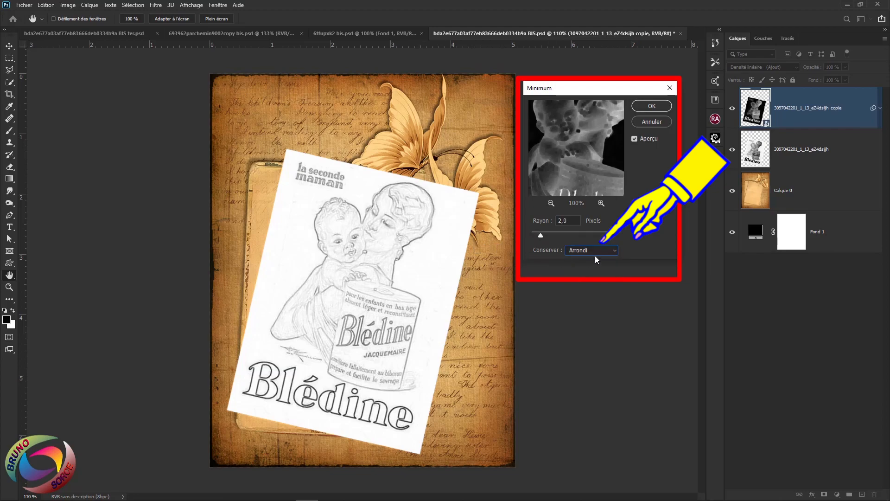
left_click(586, 256)
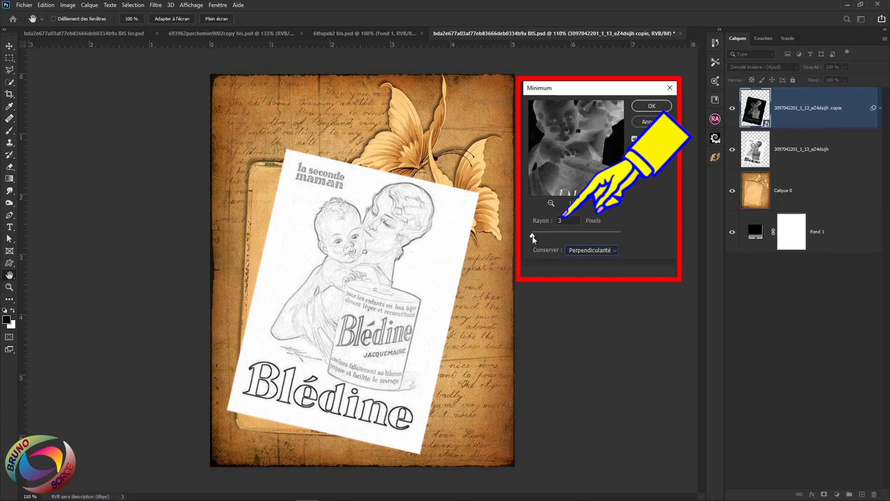
left_click_drag(532, 236, 535, 235)
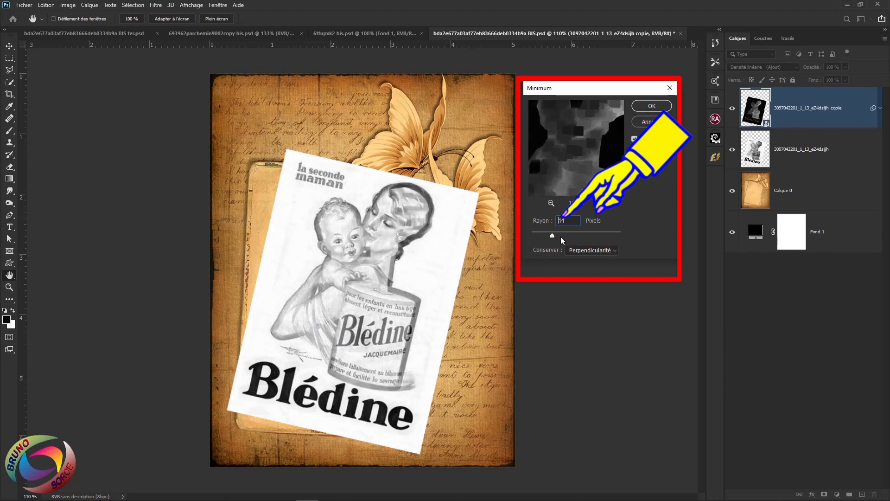
Step: Apply the Minimum filter to the poster copy with a radius of 2 pixels
mouse_move(561, 238)
left_mouse_down()
mouse_move(576, 238)
mouse_move(532, 235)
left_mouse_up()
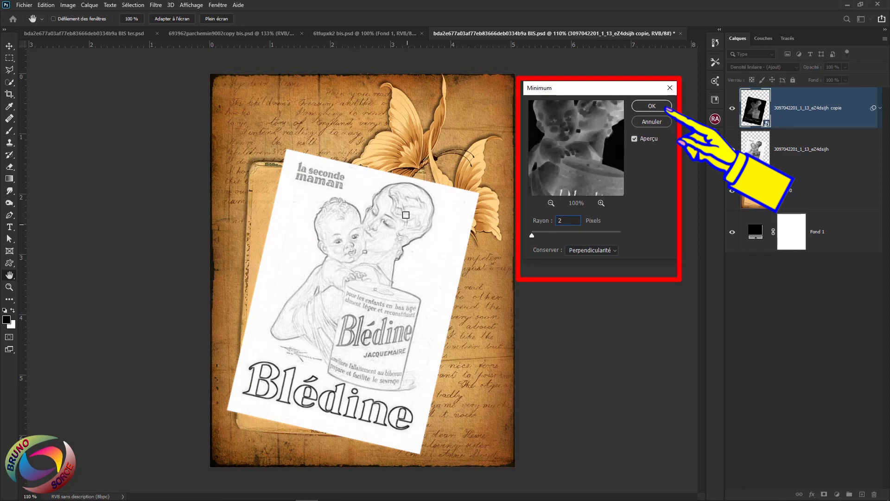
left_click(649, 107)
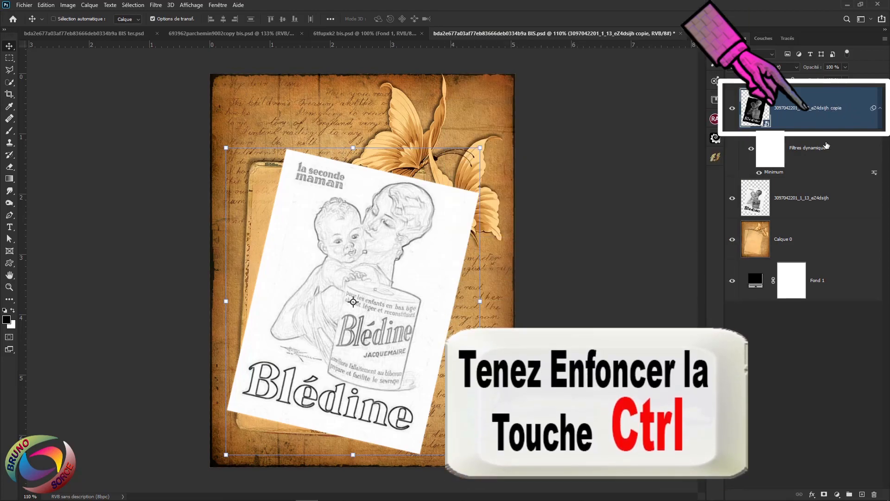
Step: Merge the poster layer with its filtered copy and set the merged layer's blend mode to Produit
left_click(837, 206, "ctrl")
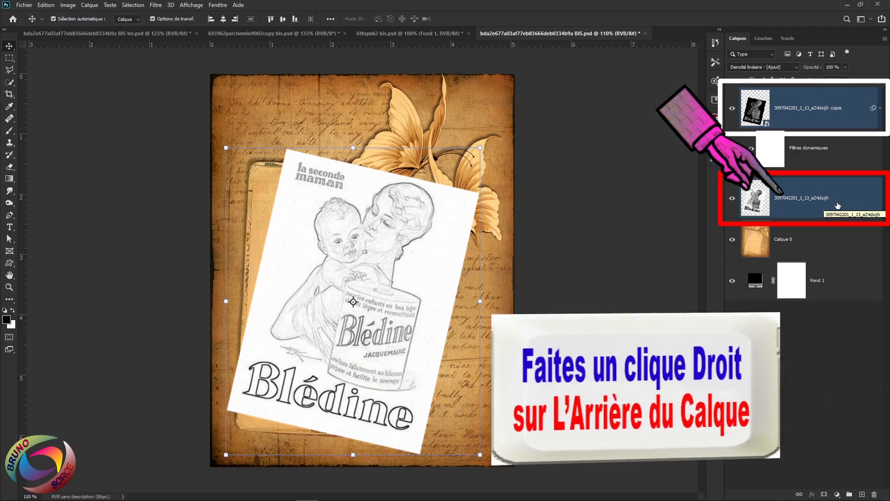
right_click(843, 200)
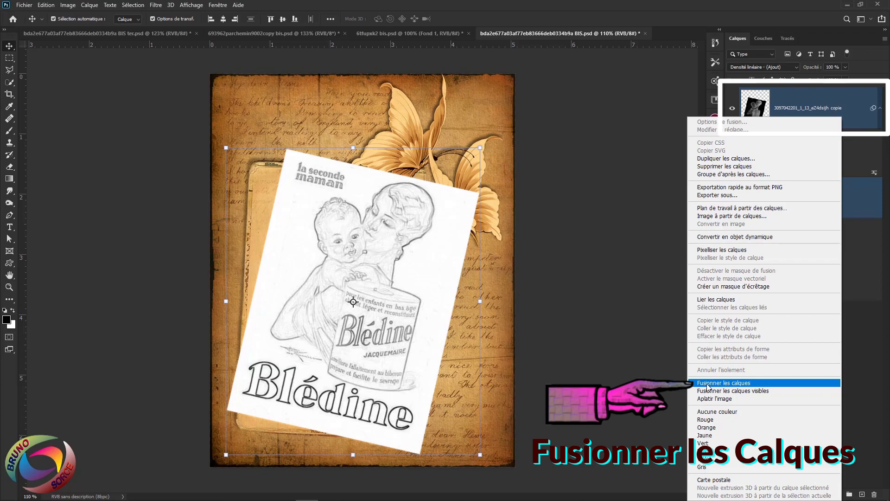
left_click(707, 383)
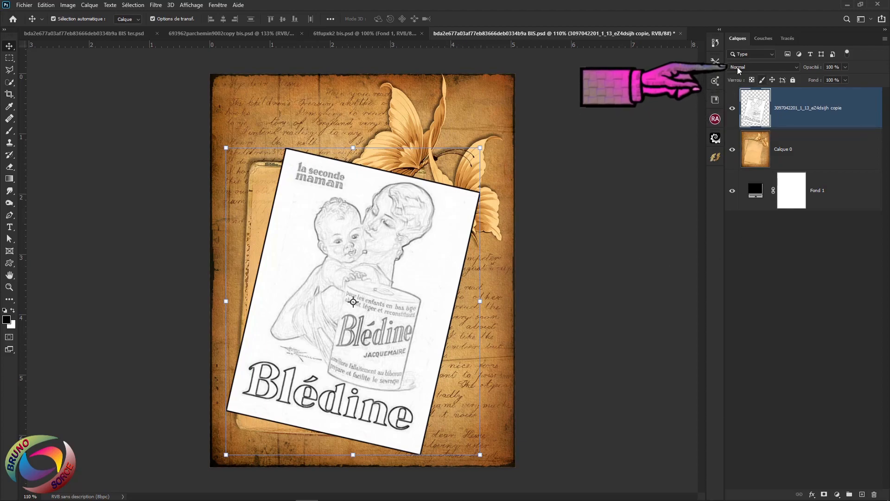
left_click(751, 67)
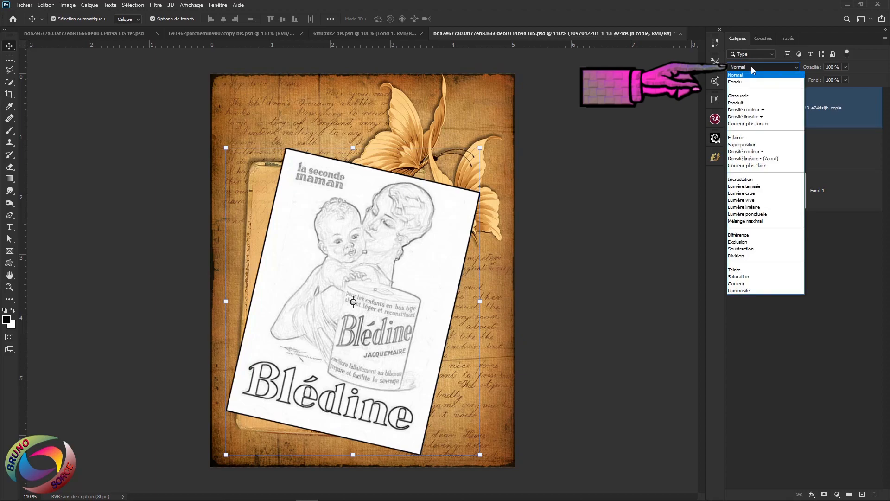
left_click(735, 103)
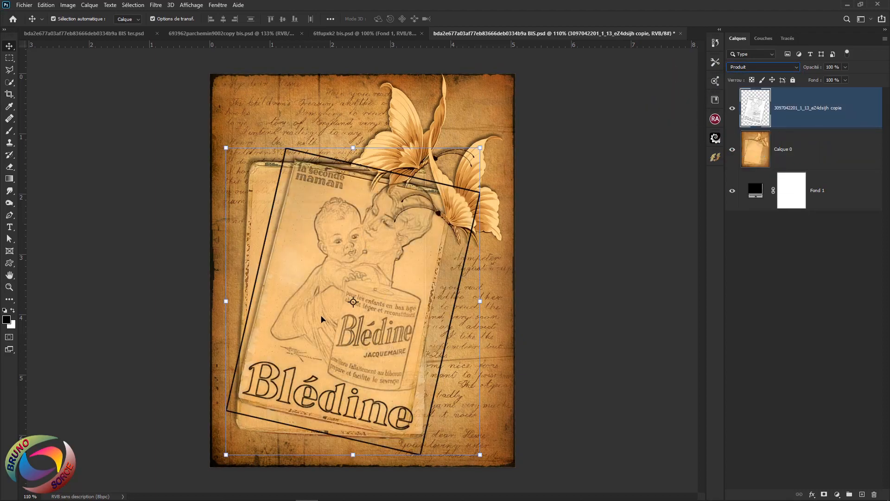
Step: Scale the sketch layer to about 76%, rotate it about 1°, and fit it onto the front parchment sheet
left_click_drag(479, 147, 402, 230)
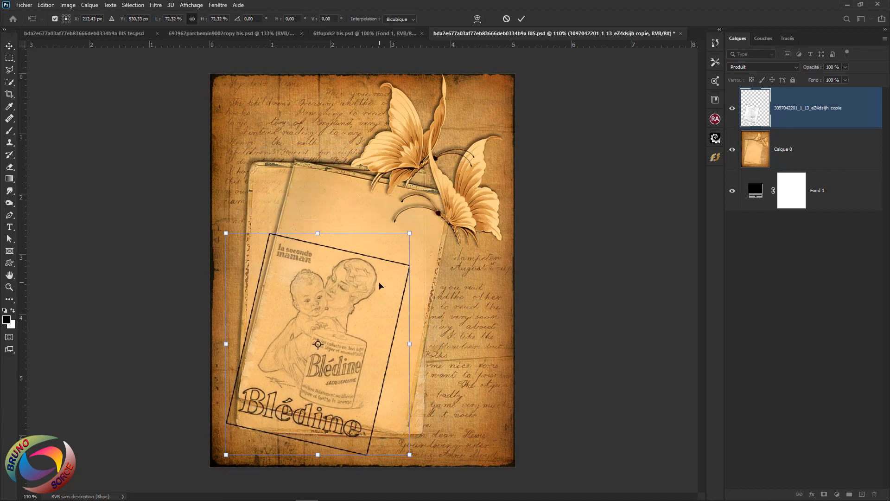
left_click_drag(377, 284, 399, 258)
left_click_drag(437, 203, 442, 194)
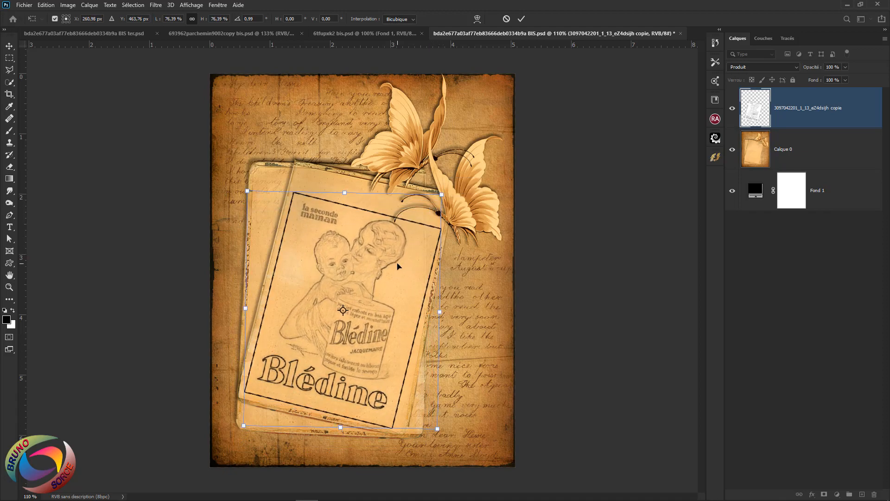
left_click(522, 19)
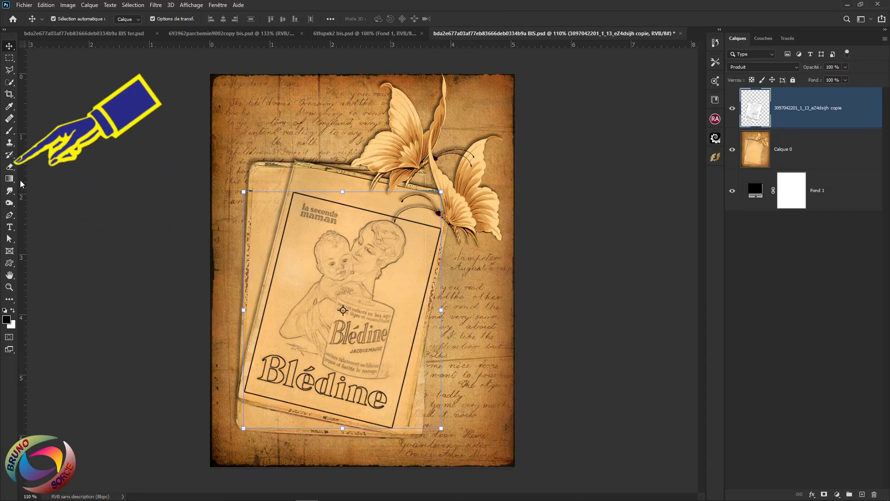
Step: Erase the black rectangular border around the sketch with a 31 px Eraser at 100% hardness
left_click(10, 167)
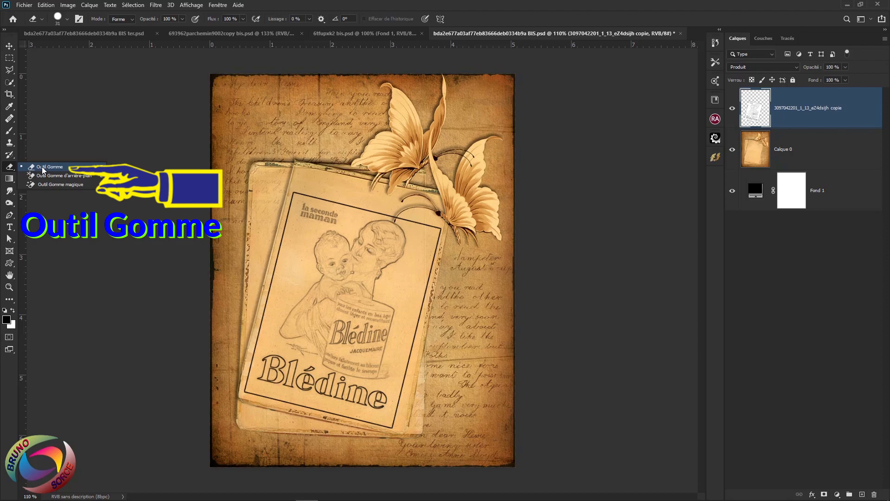
left_click(43, 168)
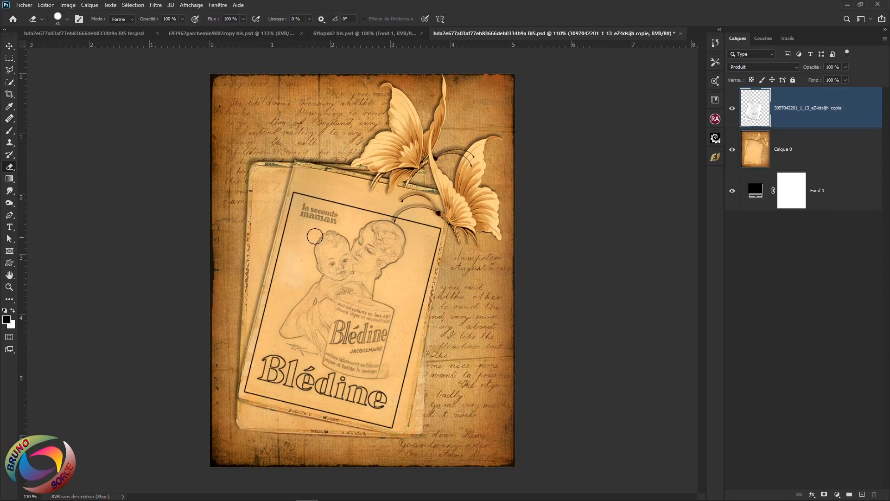
right_click(319, 238)
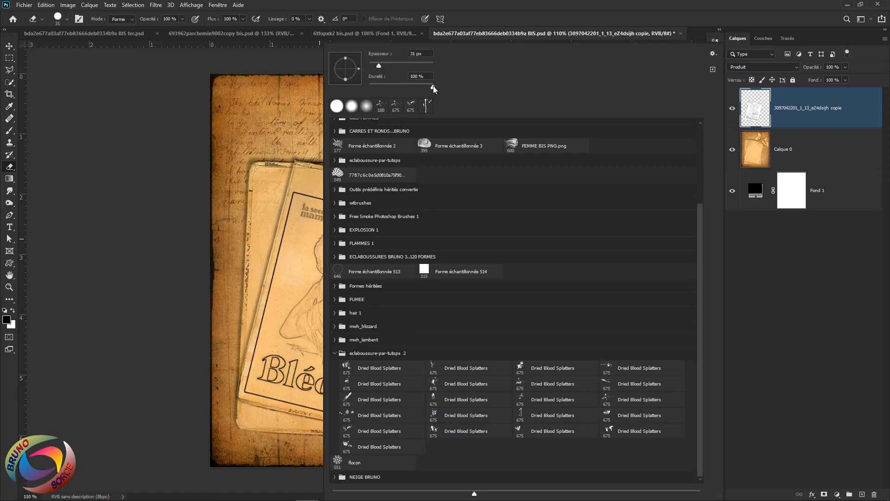
left_click(289, 60)
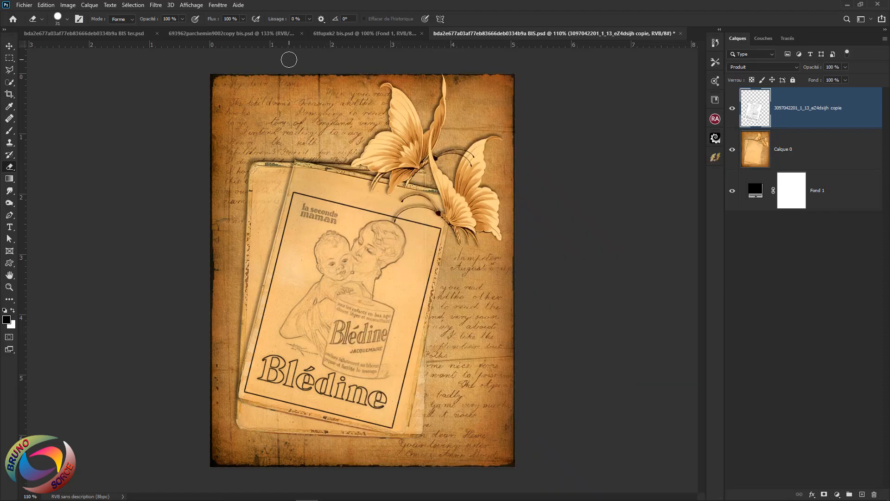
left_click(293, 189)
mouse_move(290, 195)
left_mouse_down()
mouse_move(389, 211)
mouse_move(415, 370)
mouse_move(407, 393)
mouse_move(409, 358)
mouse_move(390, 438)
mouse_move(362, 419)
mouse_move(248, 391)
mouse_move(286, 202)
mouse_move(257, 177)
left_mouse_up()
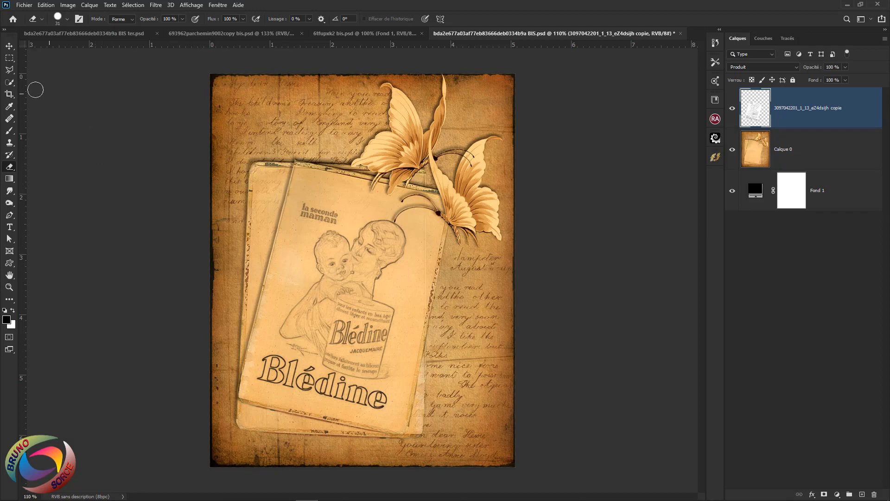
Step: Move the borderless sketch slightly lower on the front parchment sheet and deselect its layer
left_click(9, 45)
left_click_drag(397, 248, 387, 250)
left_click(592, 101)
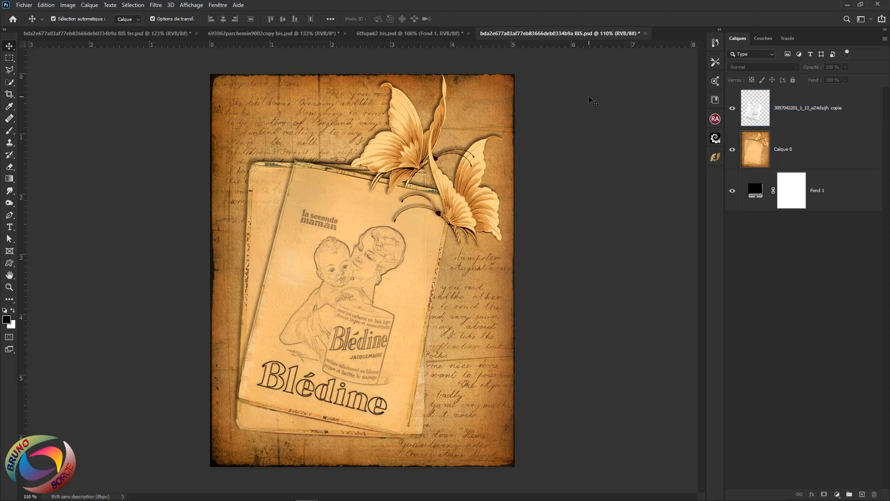